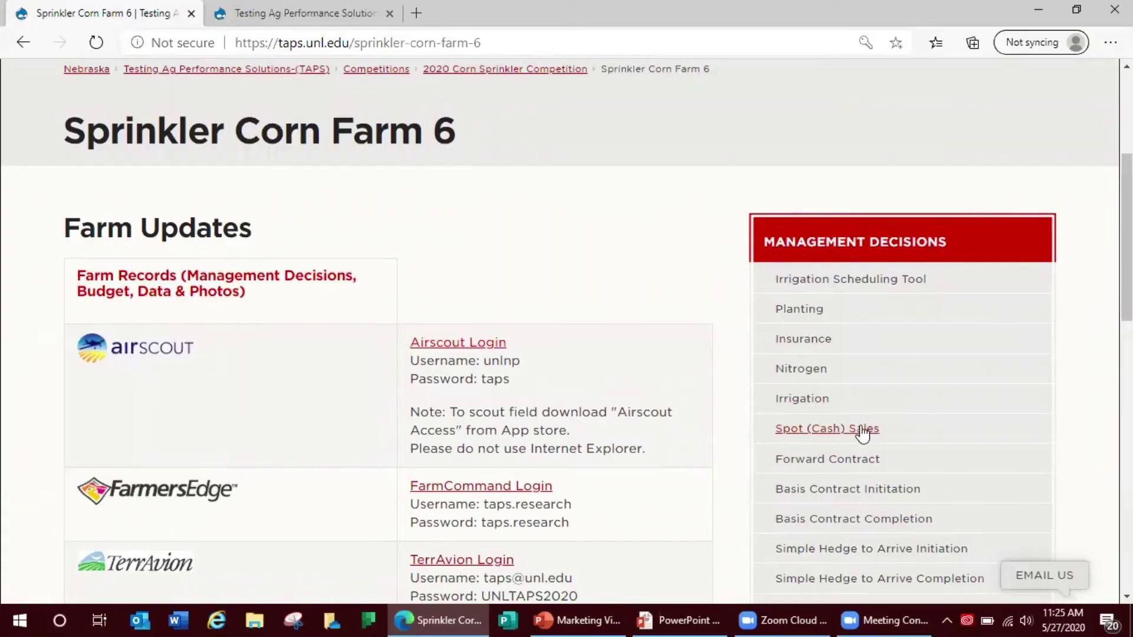
Open the Spot (Cash) Sales form from the Sprinkler Corn Farm 6 page.
click(861, 431)
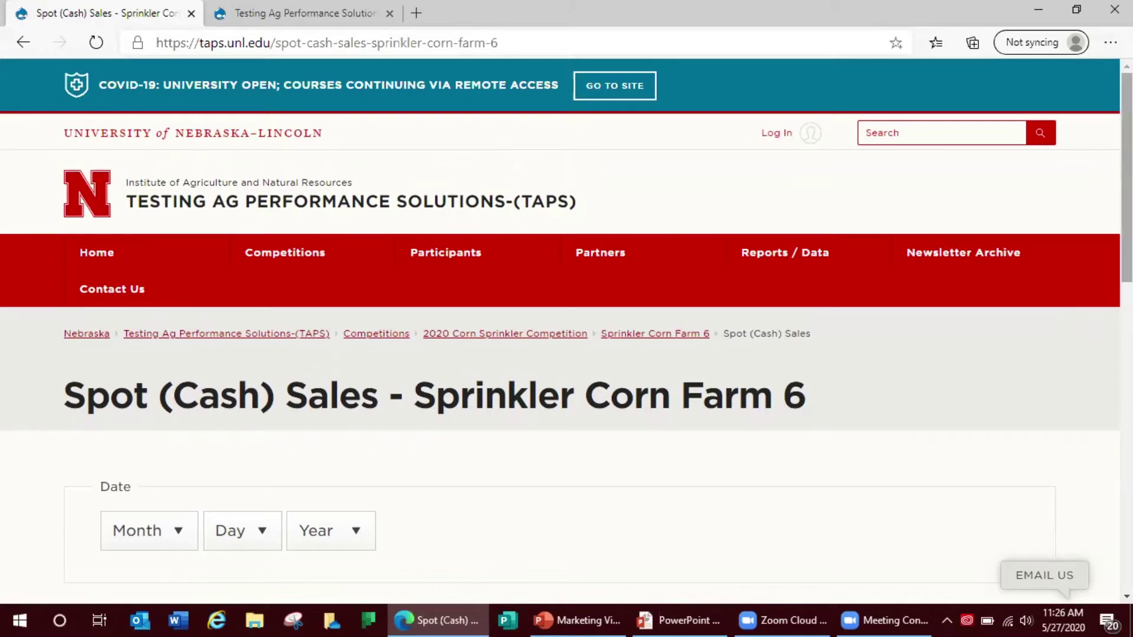
Review the Spot (Cash) Sales date, price, quantity and delivery fields, then return to the farm page.
scroll(567, 329, down, 5)
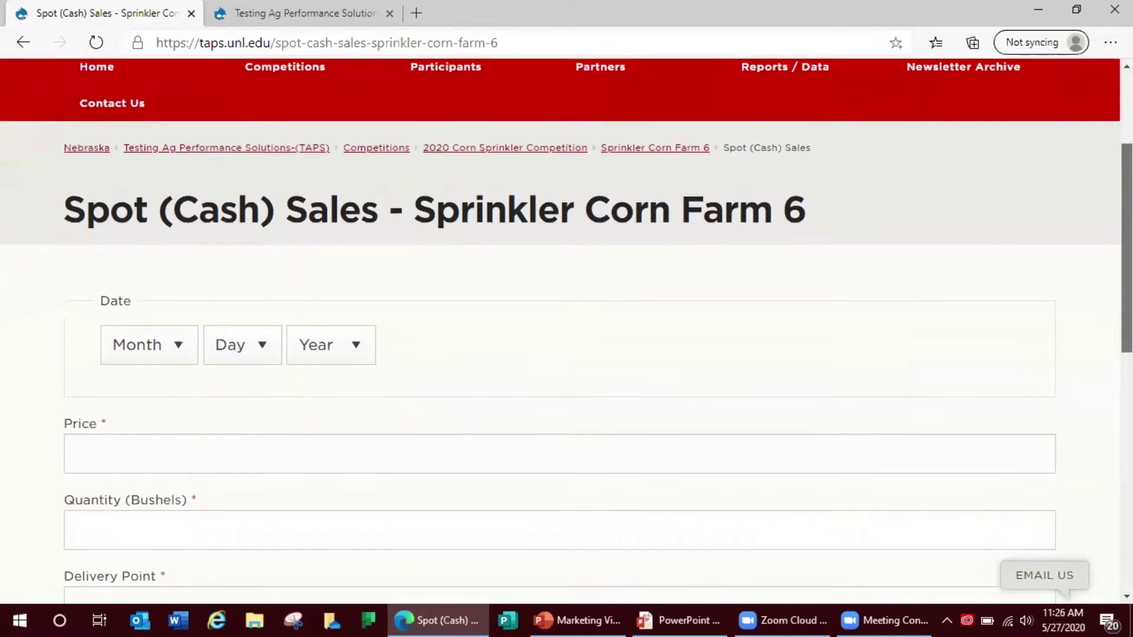
scroll(567, 329, down, 2)
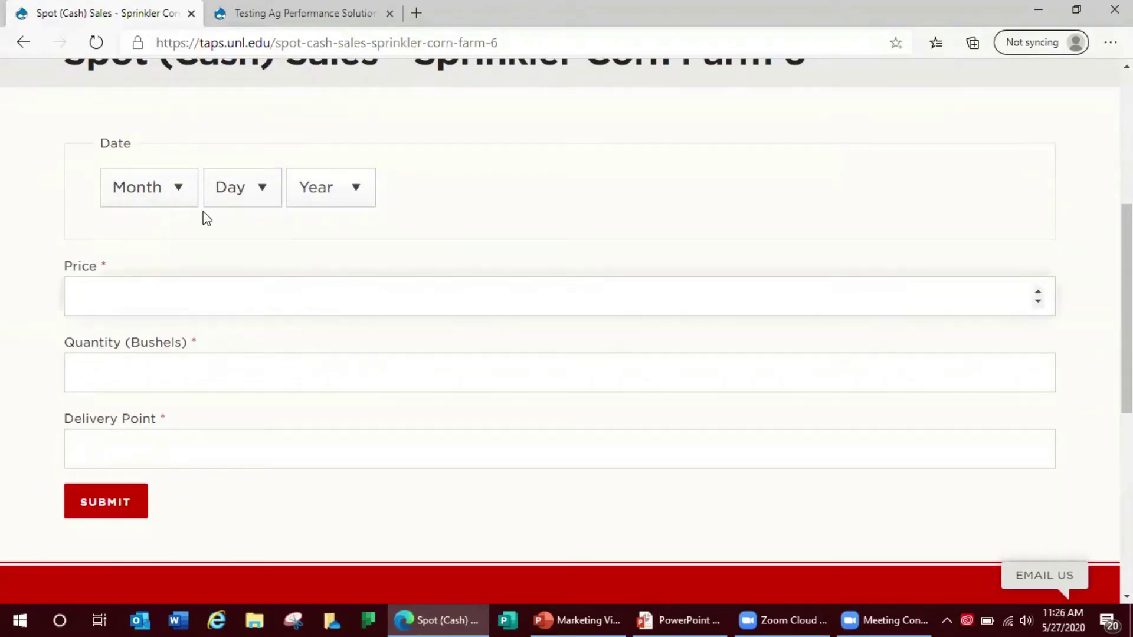
click(22, 43)
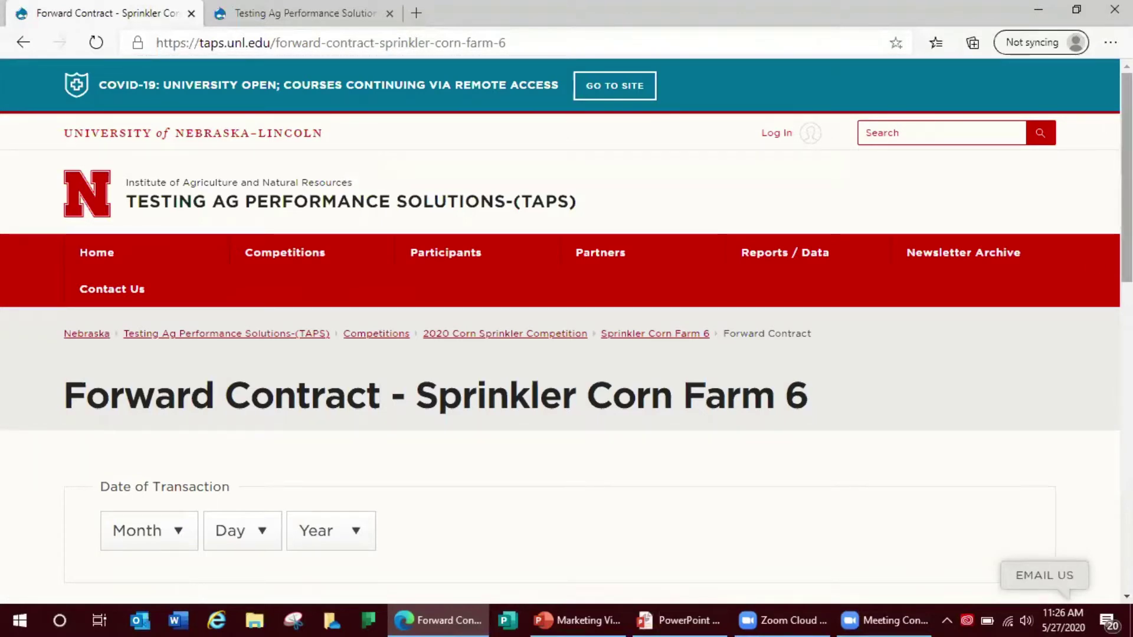
Scroll through the Forward Contract form's contracted value, quantity and delivery fields.
scroll(1126, 178, down, 1)
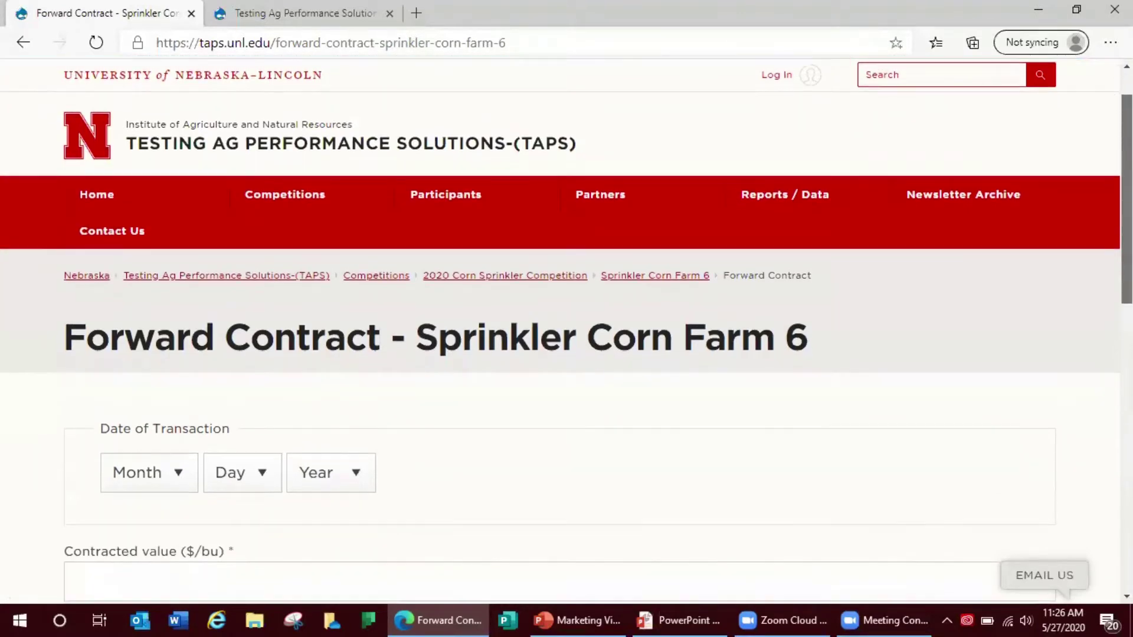
scroll(1127, 237, down, 2)
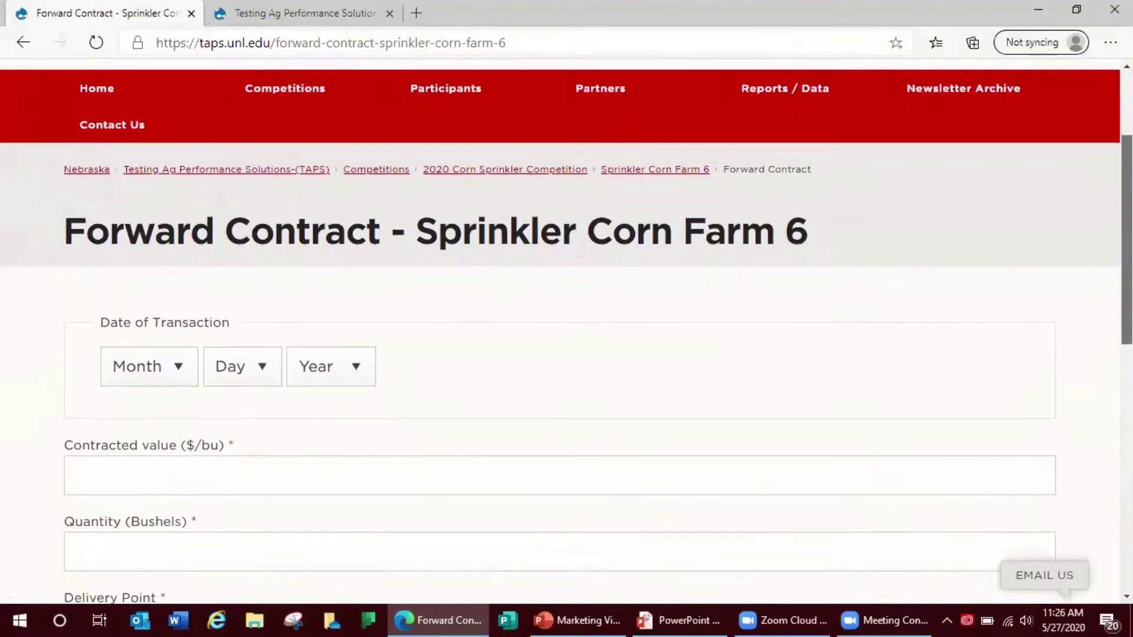
scroll(1126, 284, down, 2)
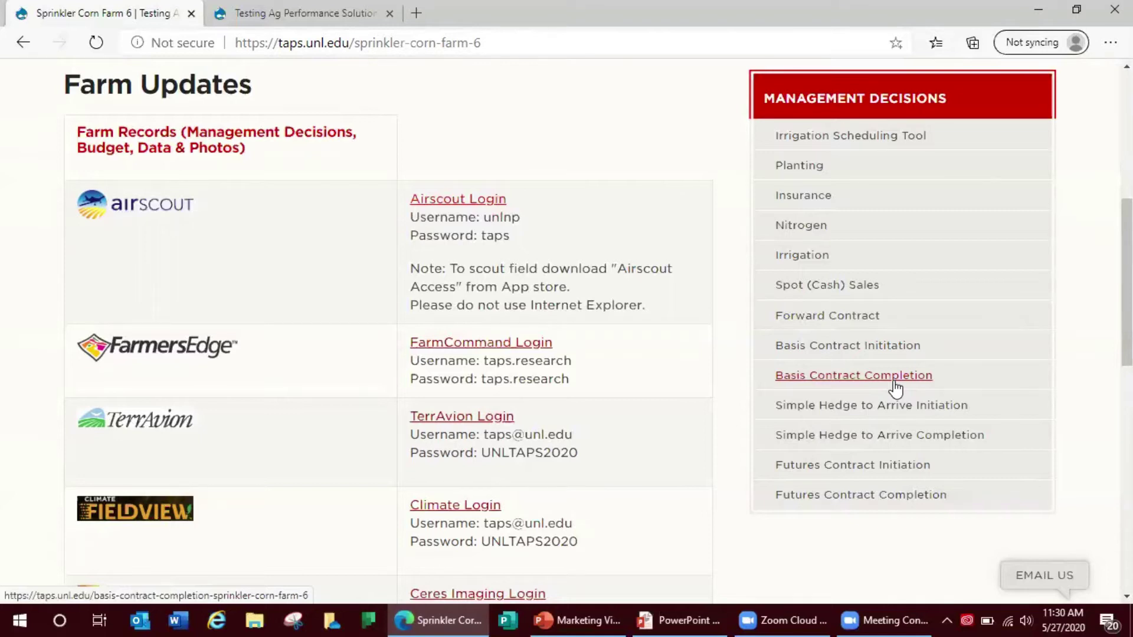
click(881, 350)
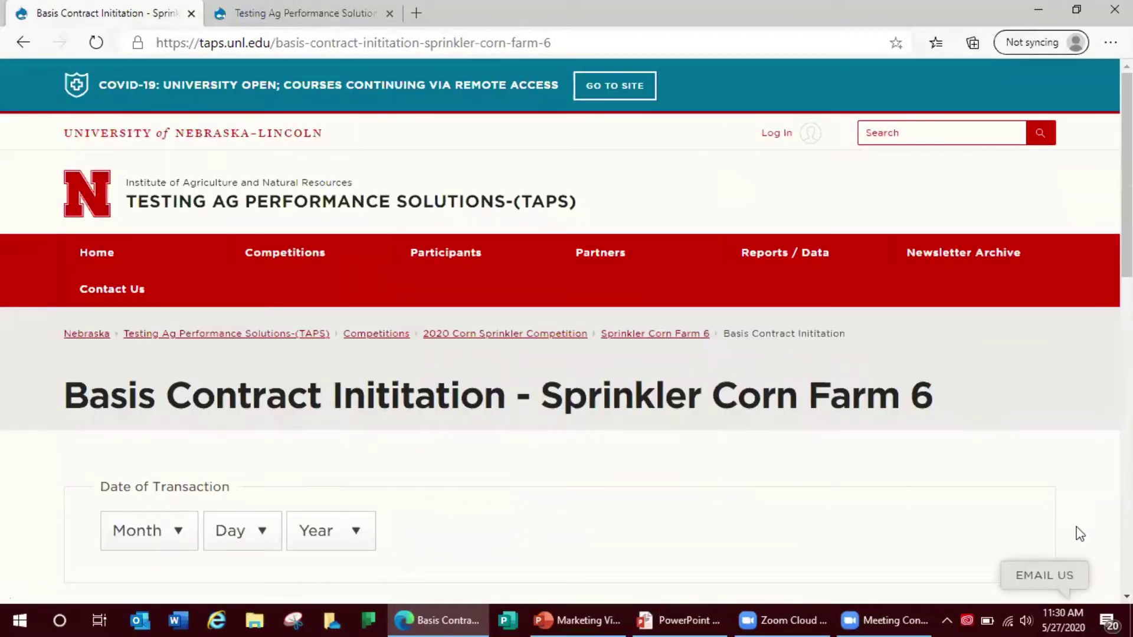
click(1126, 597)
click(1126, 597)
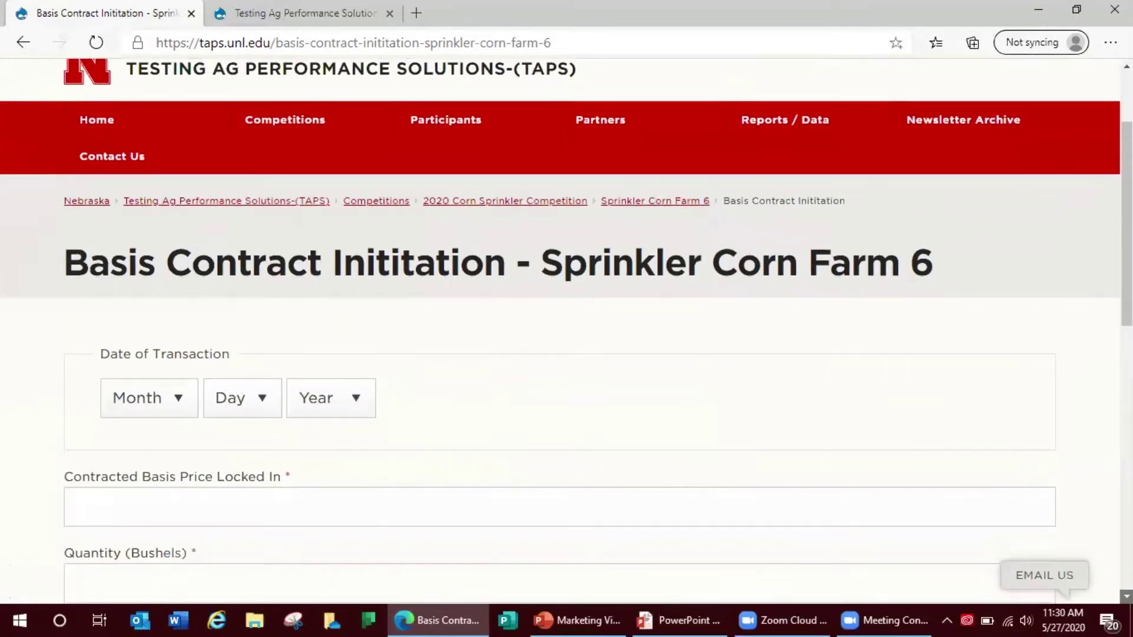
scroll(566, 332, down, 3)
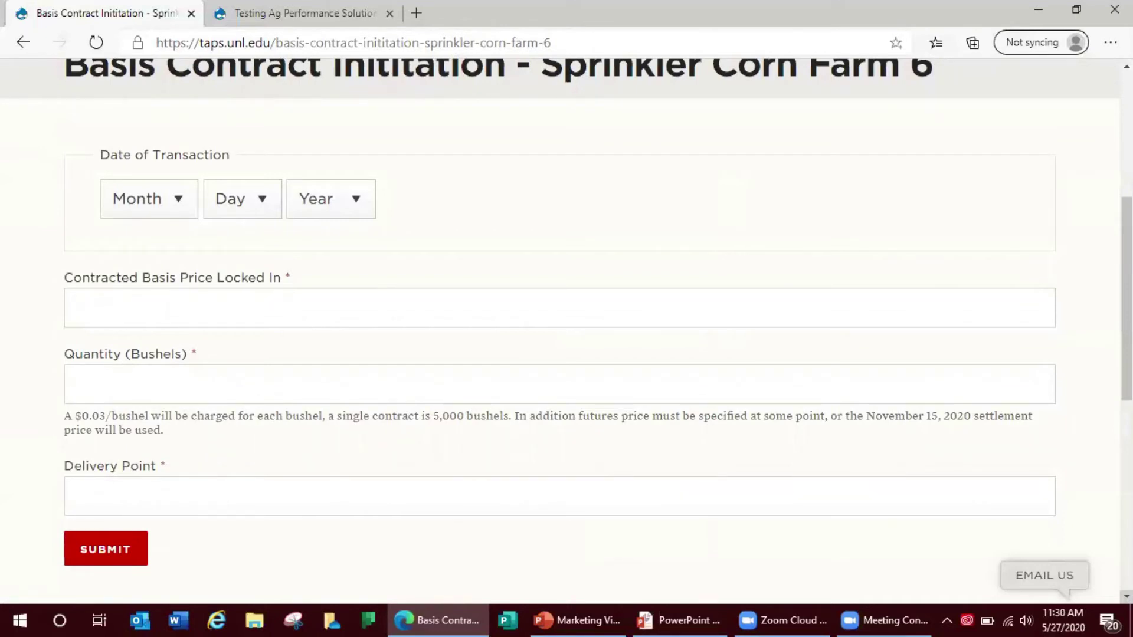
click(23, 42)
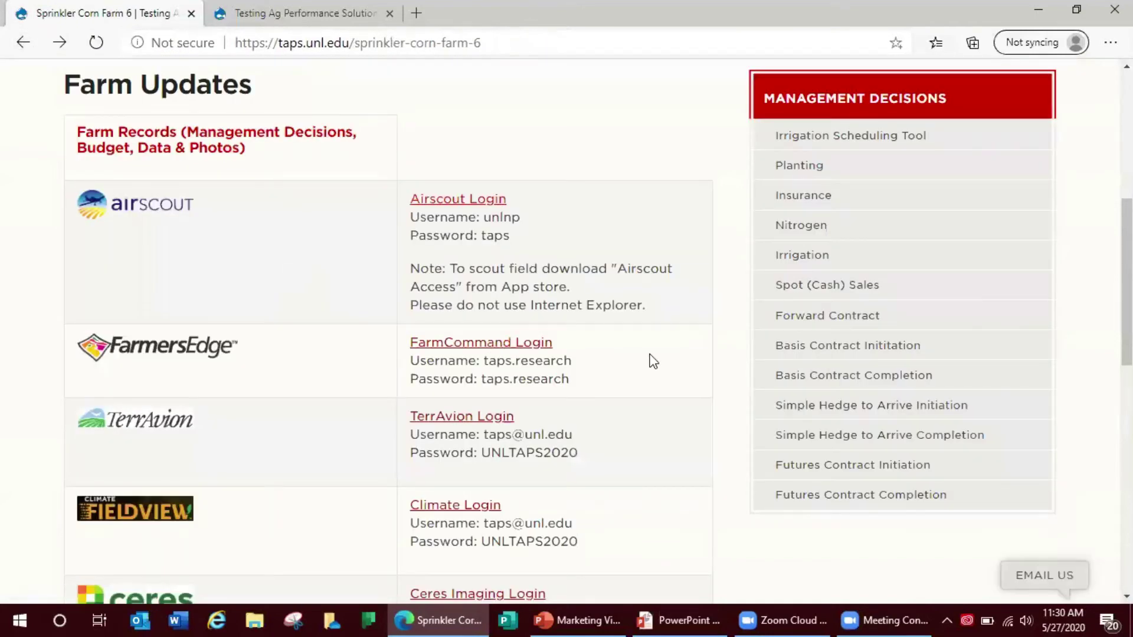
click(813, 385)
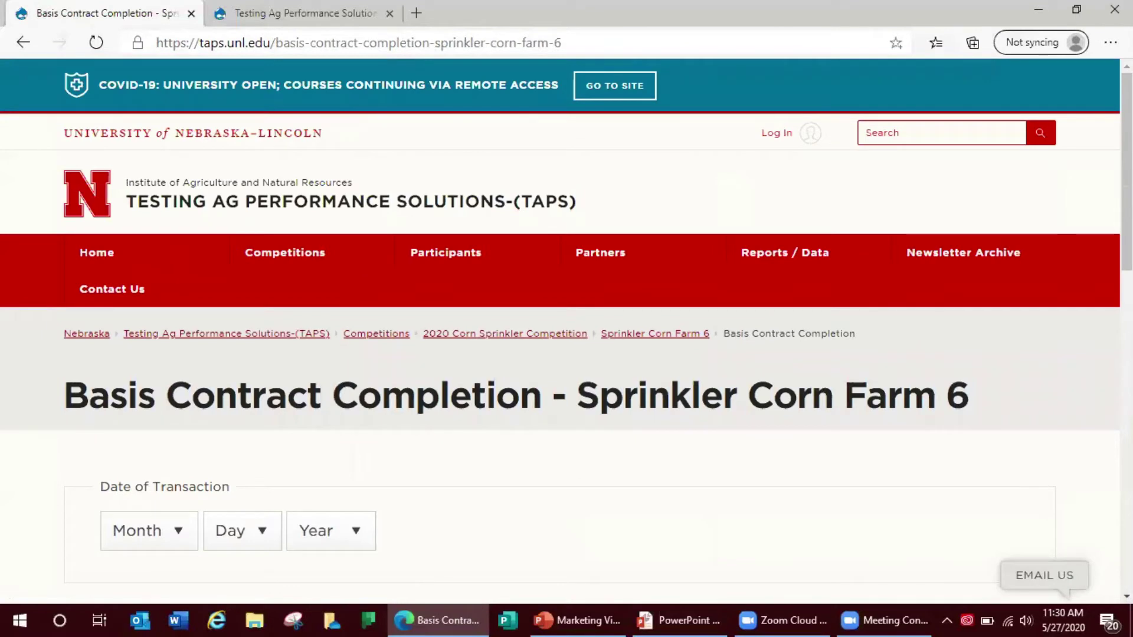
scroll(566, 331, down, 1)
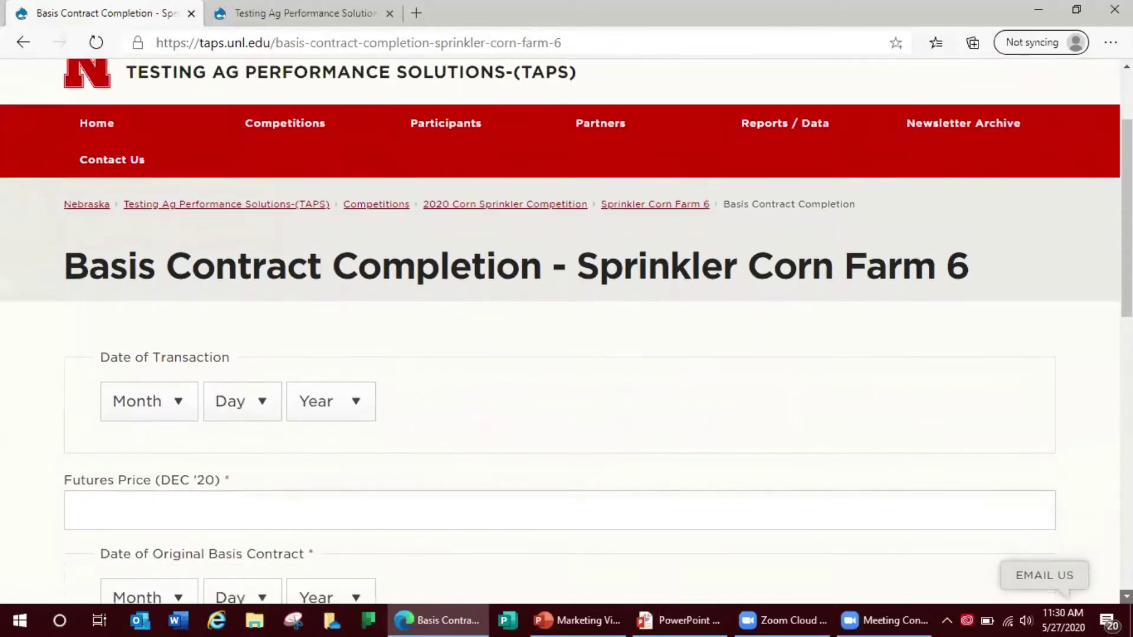
scroll(567, 330, down, 2)
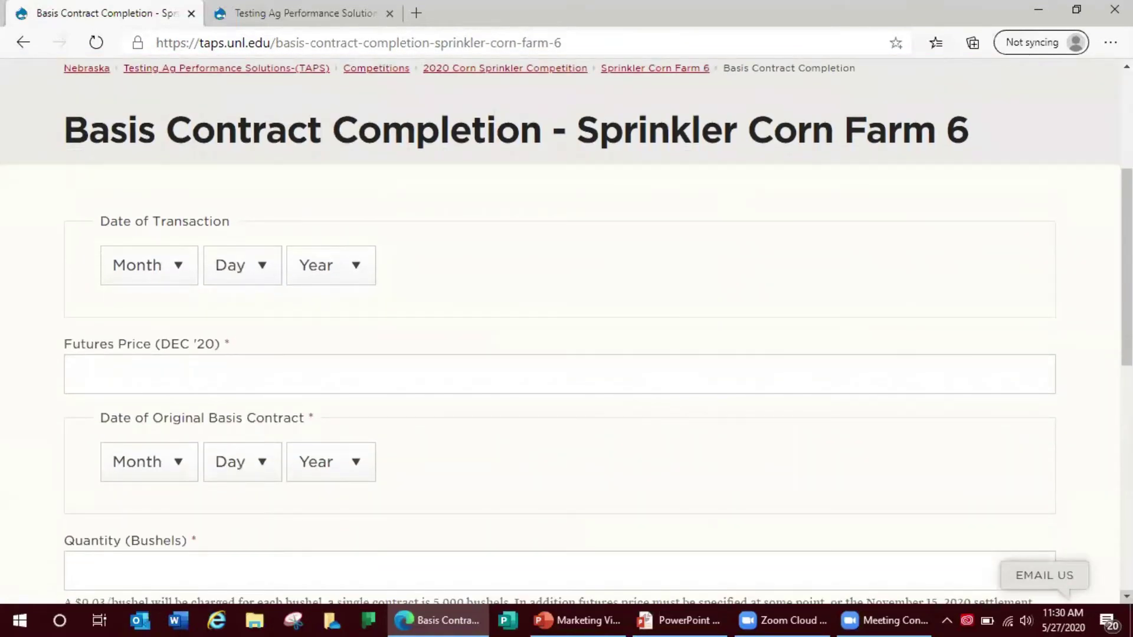
scroll(566, 330, down, 2)
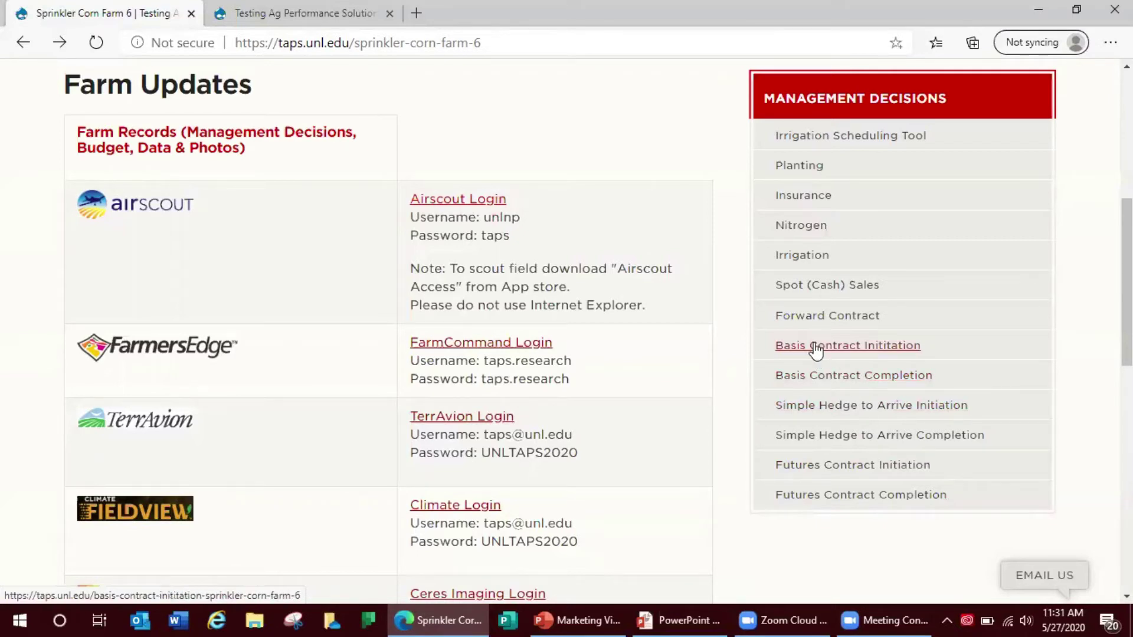
Review the Simple Hedge to Arrive Initiation form, then go back to the Sprinkler Corn Farm 6 page.
click(817, 412)
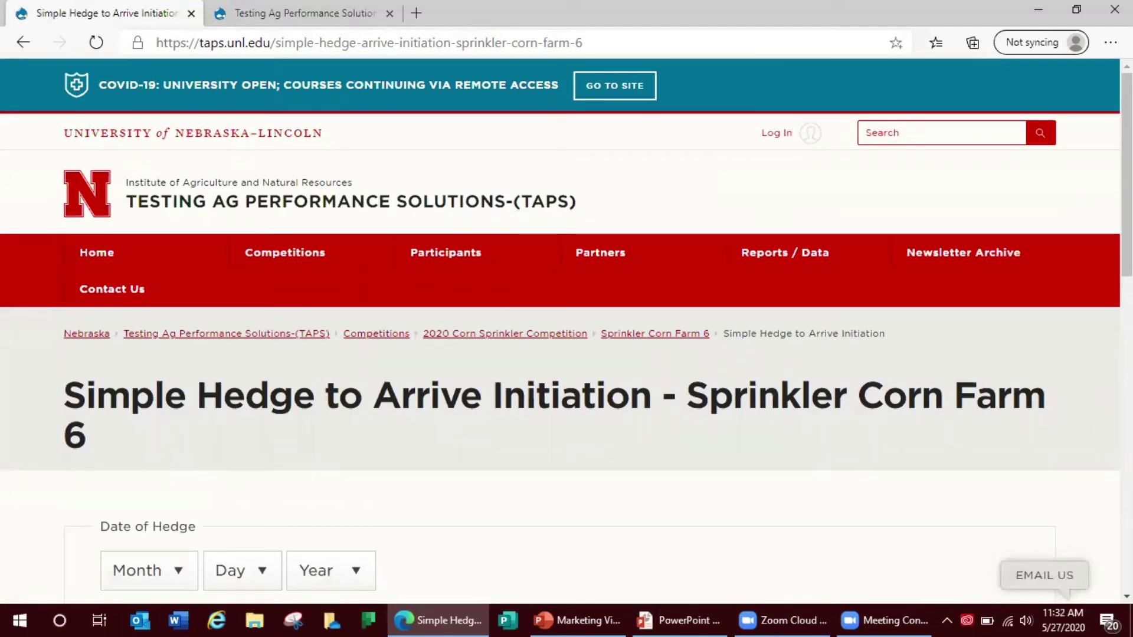
scroll(566, 330, down, 3)
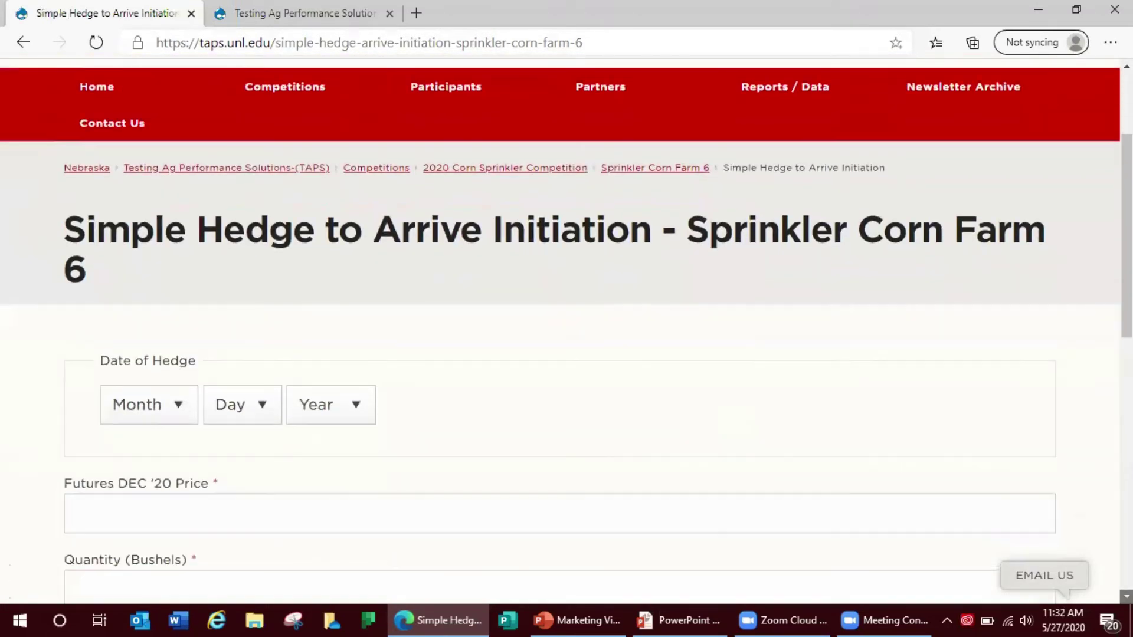
scroll(567, 331, down, 3)
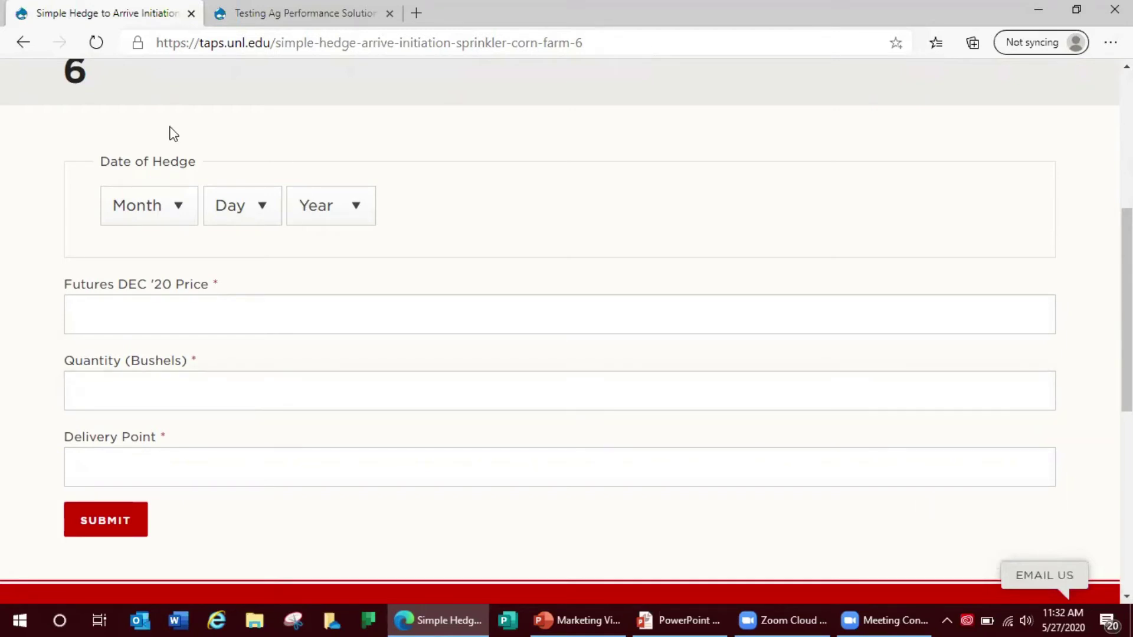
click(21, 42)
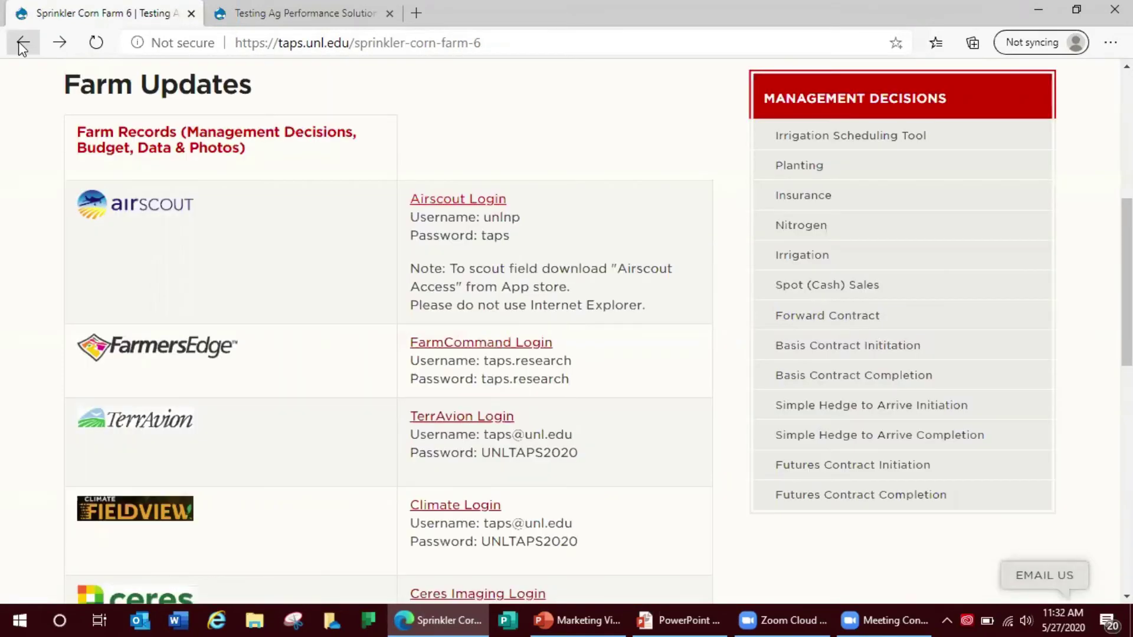
click(804, 437)
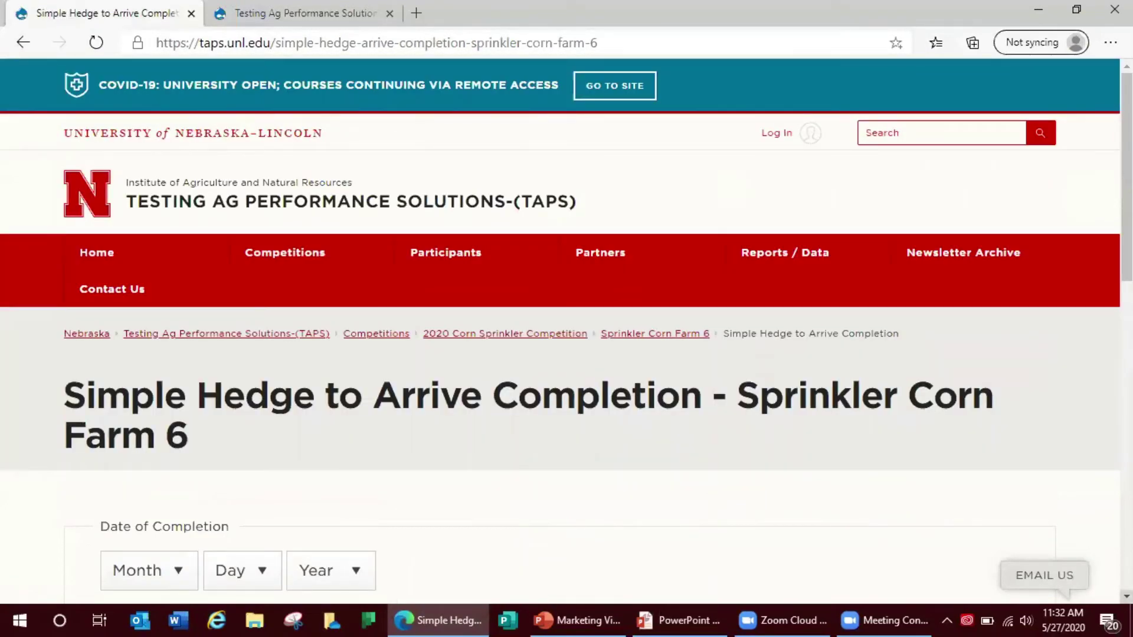
scroll(567, 330, down, 5)
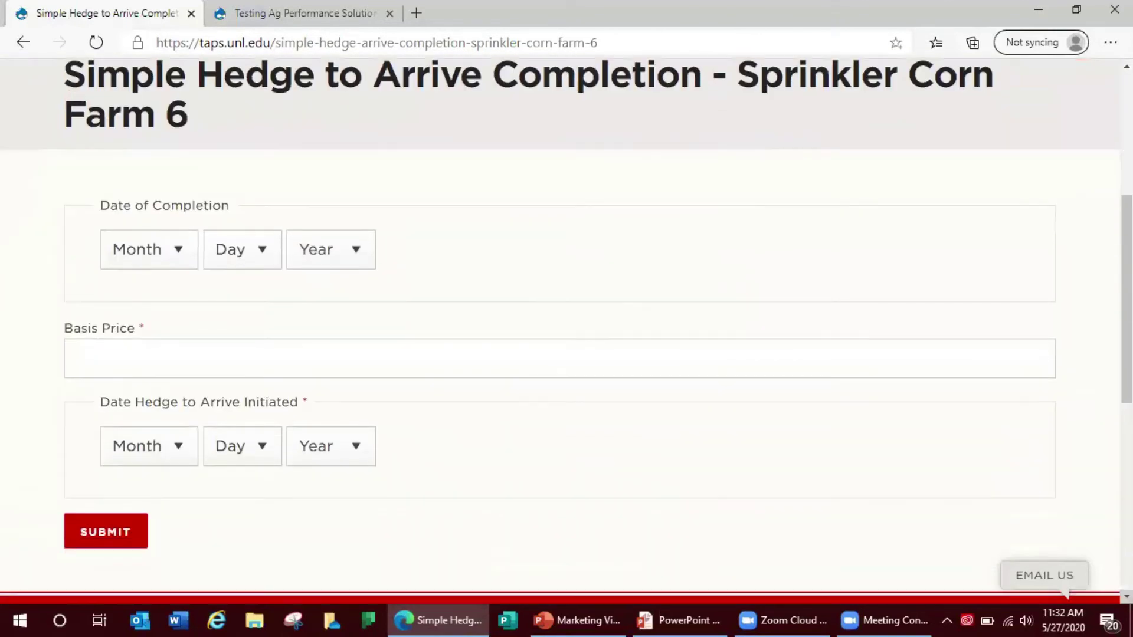
scroll(566, 331, down, 1)
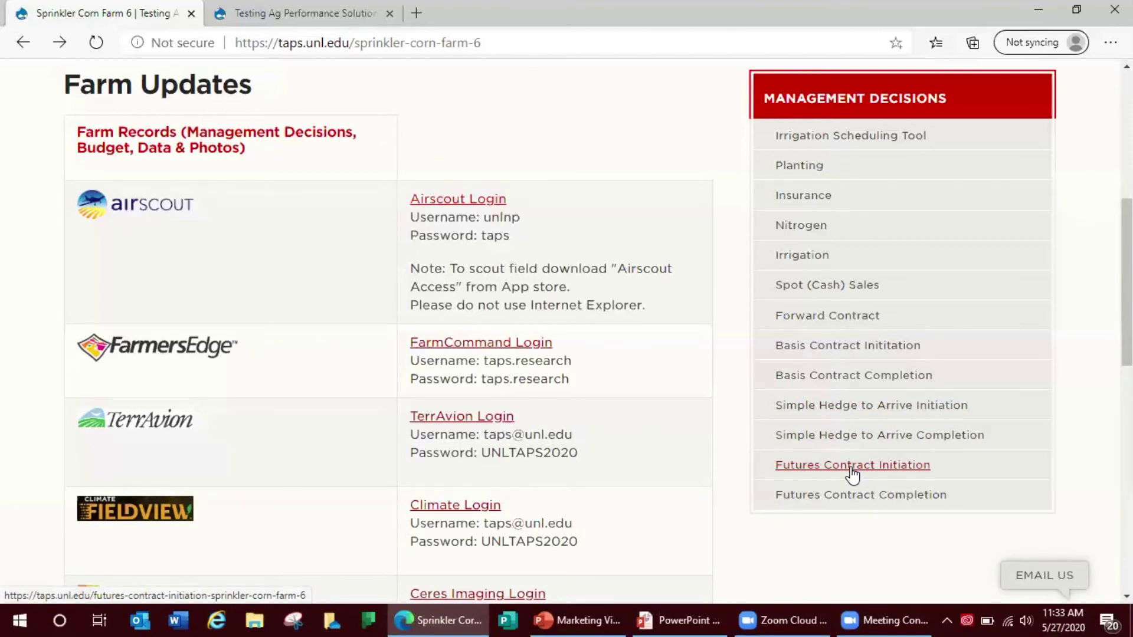
click(852, 473)
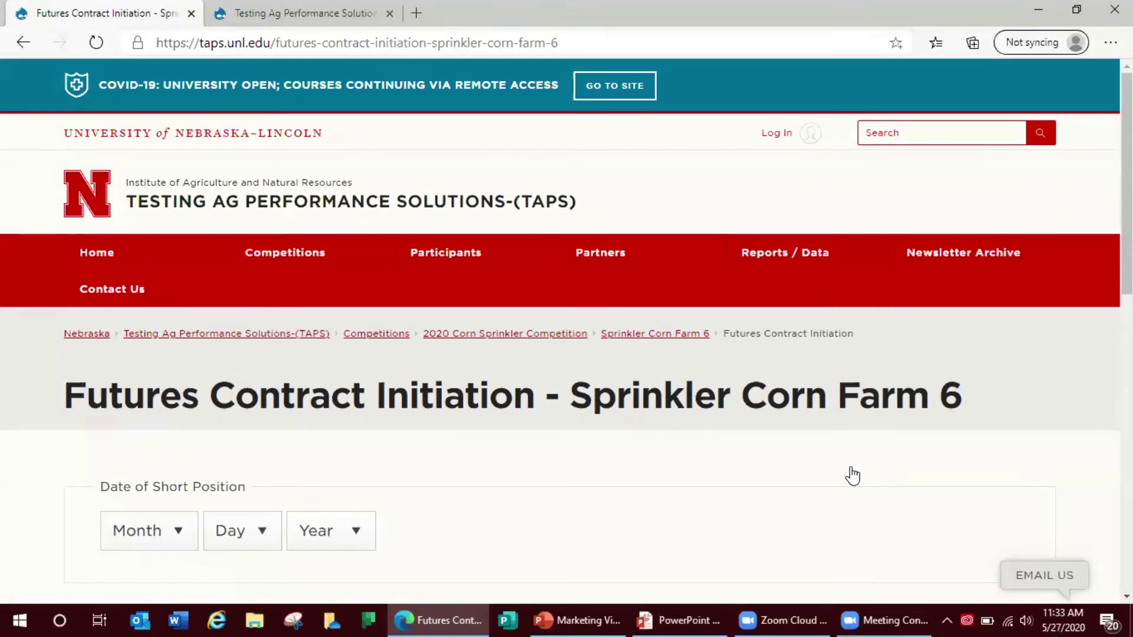
click(23, 42)
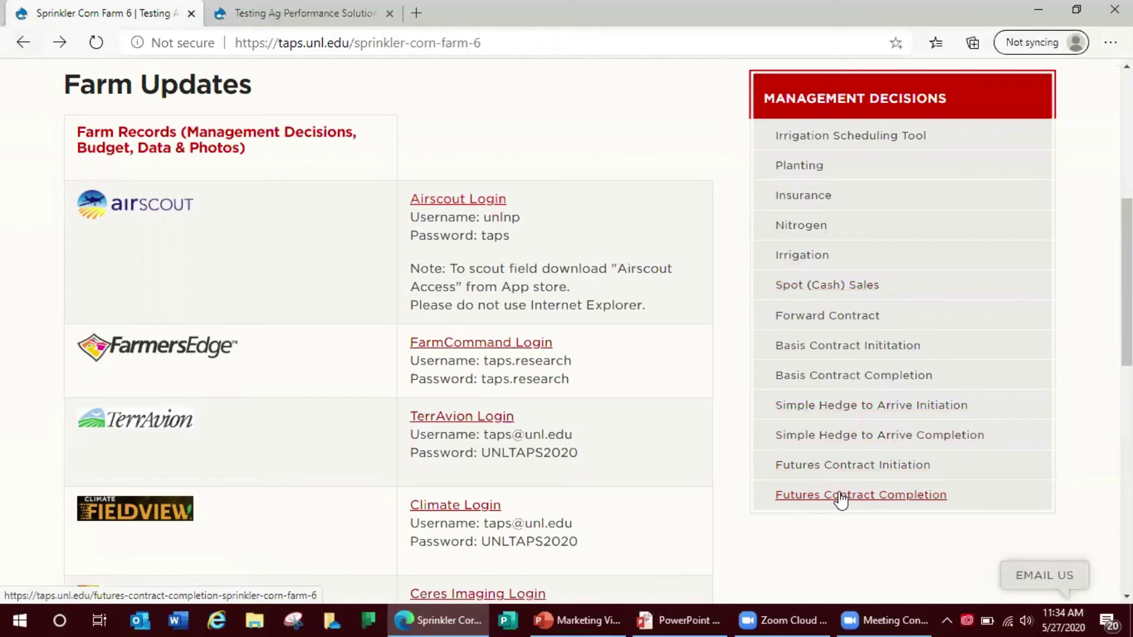
click(830, 470)
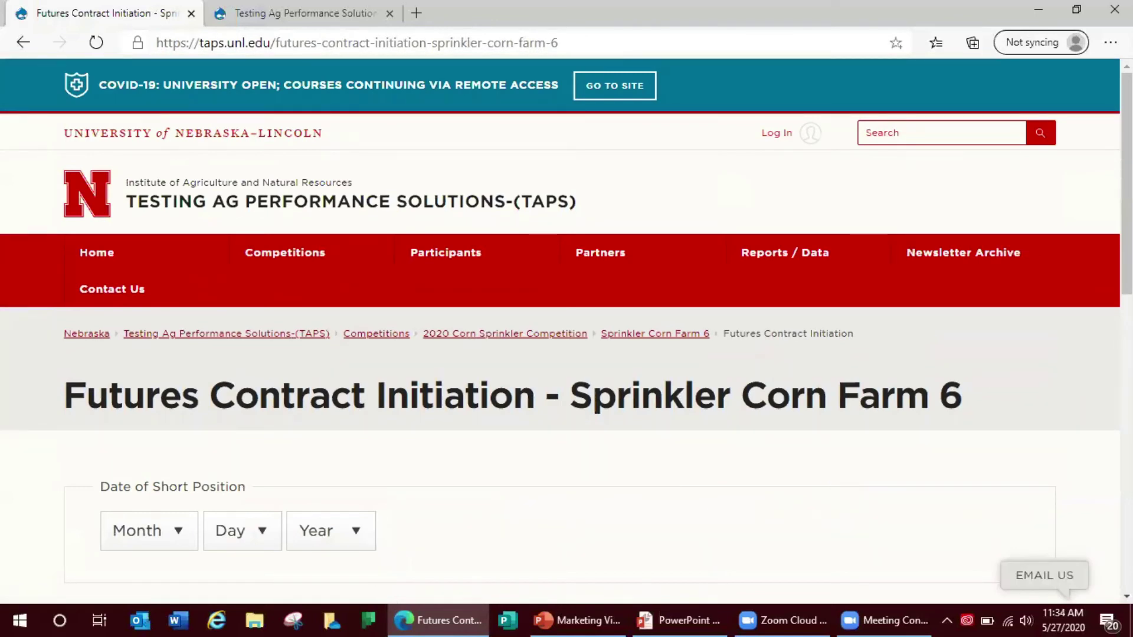
scroll(566, 330, down, 4)
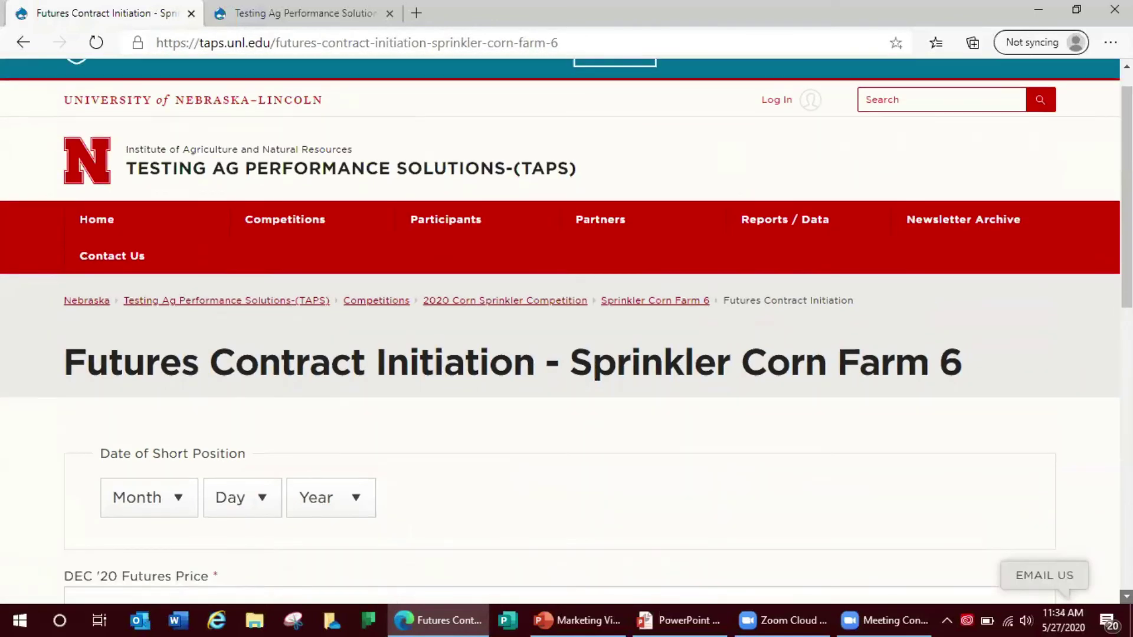
scroll(567, 330, down, 1)
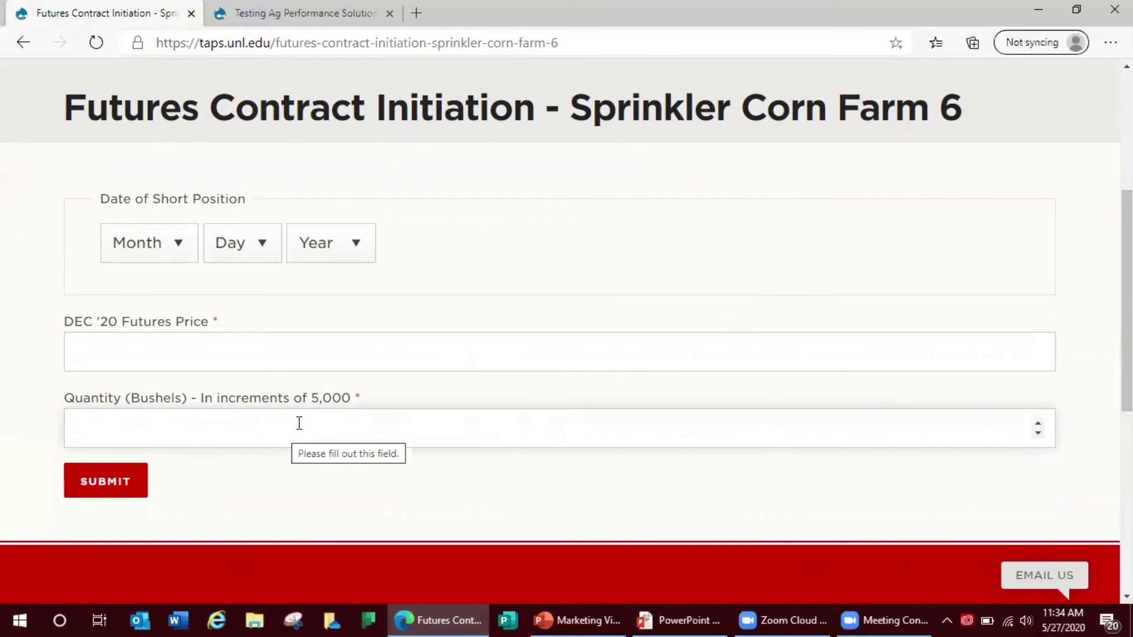
click(18, 46)
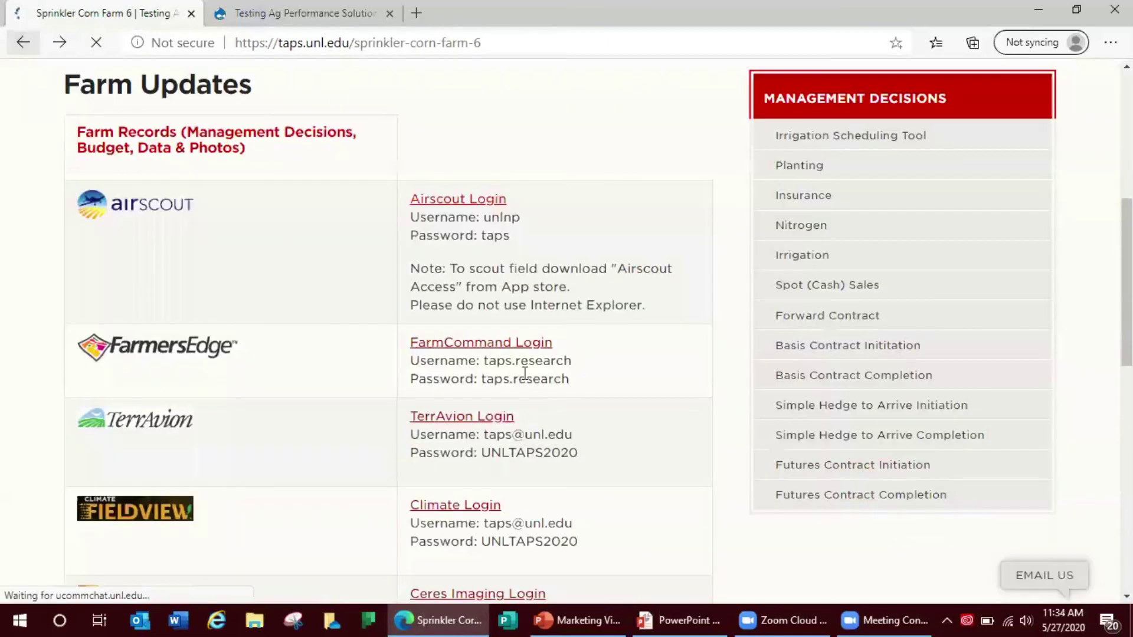
click(809, 495)
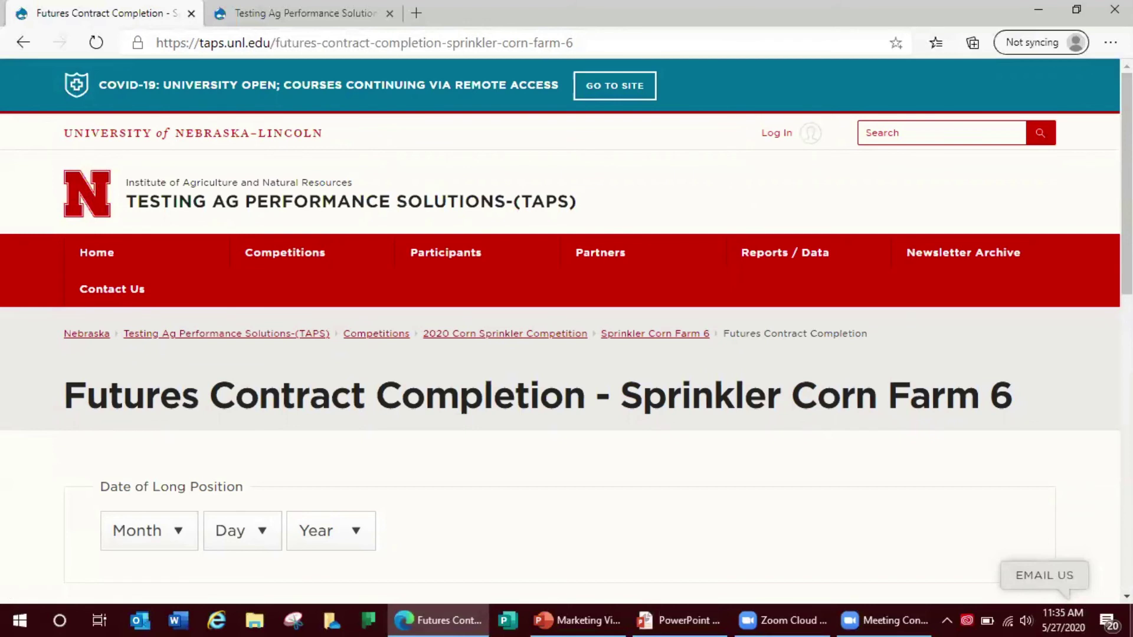
Scroll down the Futures Contract Completion form to its DEC '20 Futures Price and bushel fields.
scroll(567, 329, down, 2)
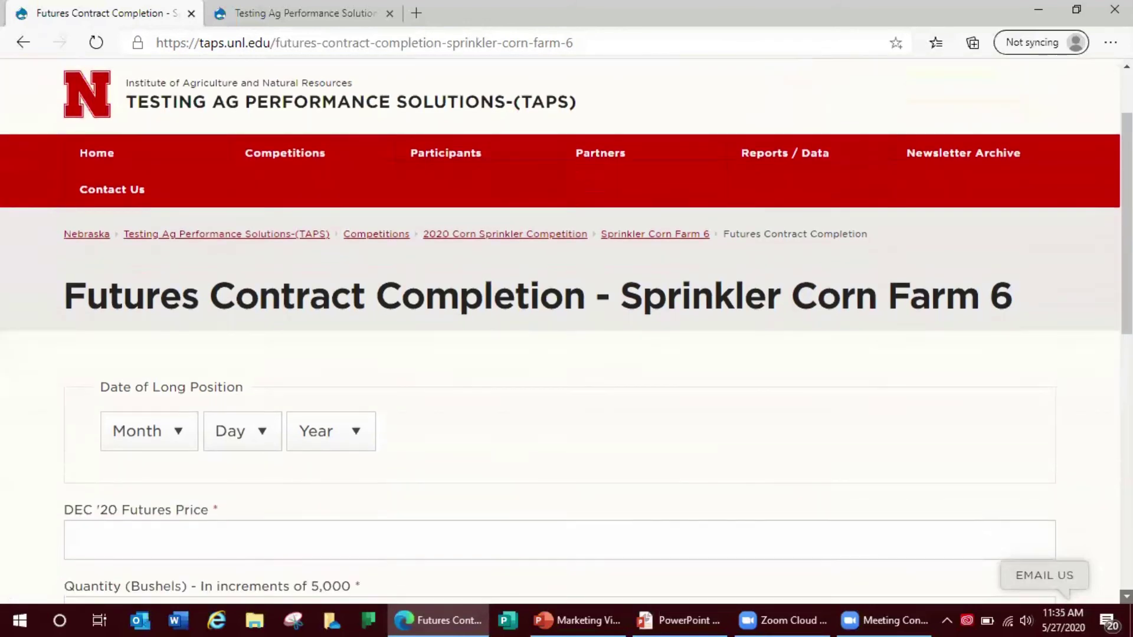
scroll(567, 330, down, 1)
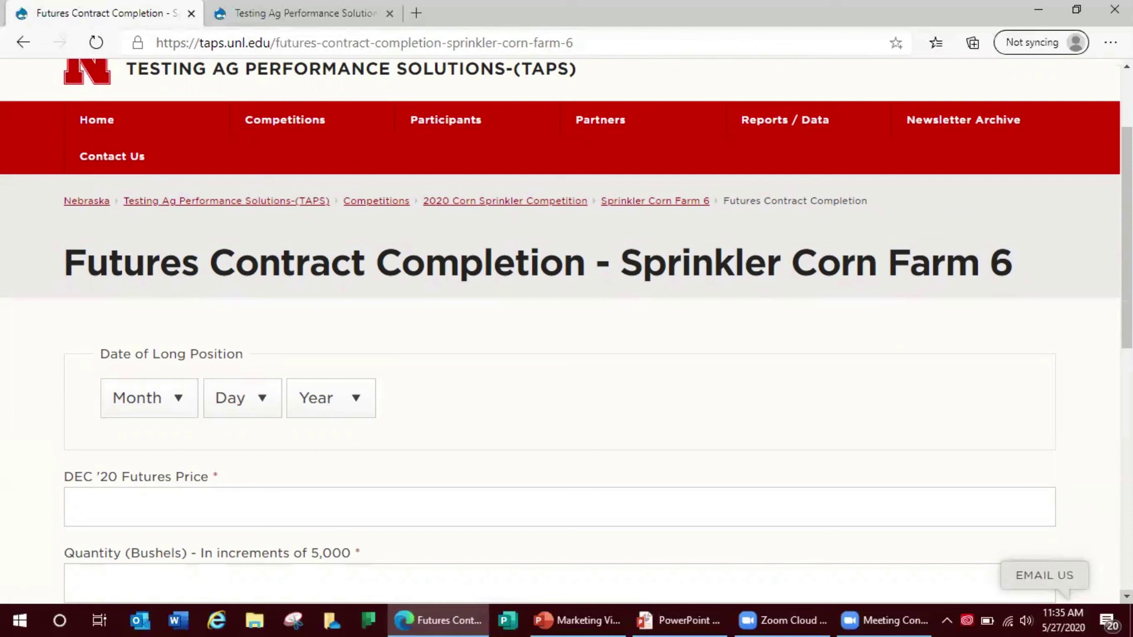
scroll(566, 332, down, 1)
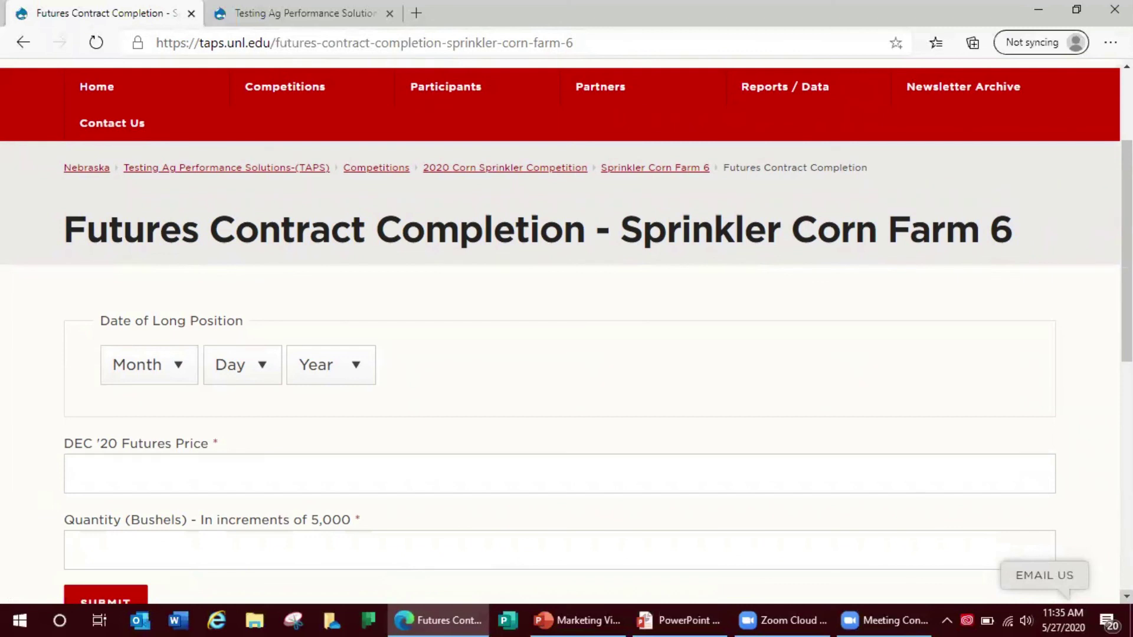
scroll(566, 332, down, 2)
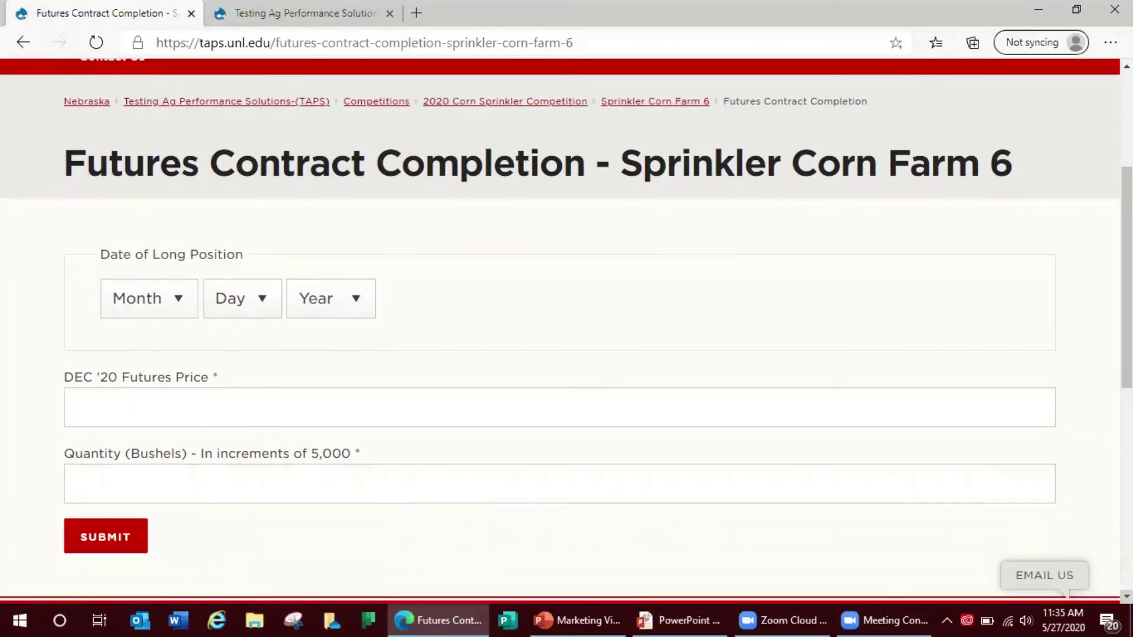